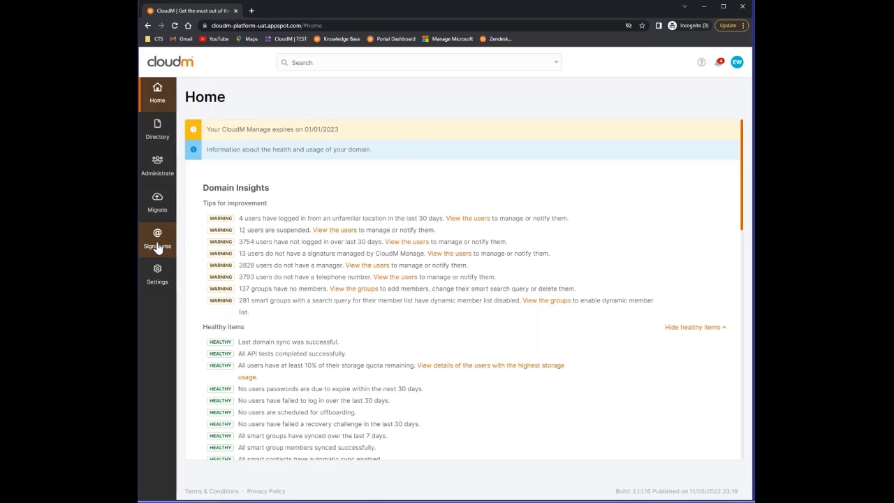
# Step: Open the email signature library and bring up the blank form for creating a new signature
pyautogui.click(158, 248)
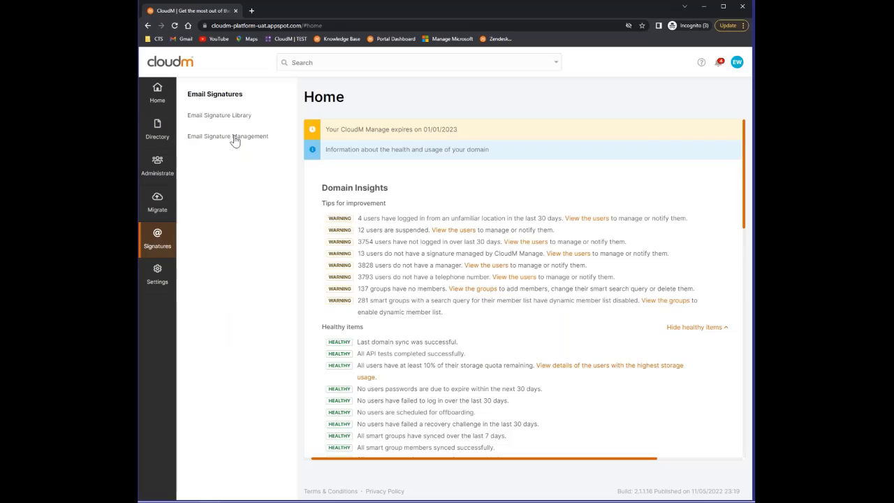
pyautogui.click(241, 115)
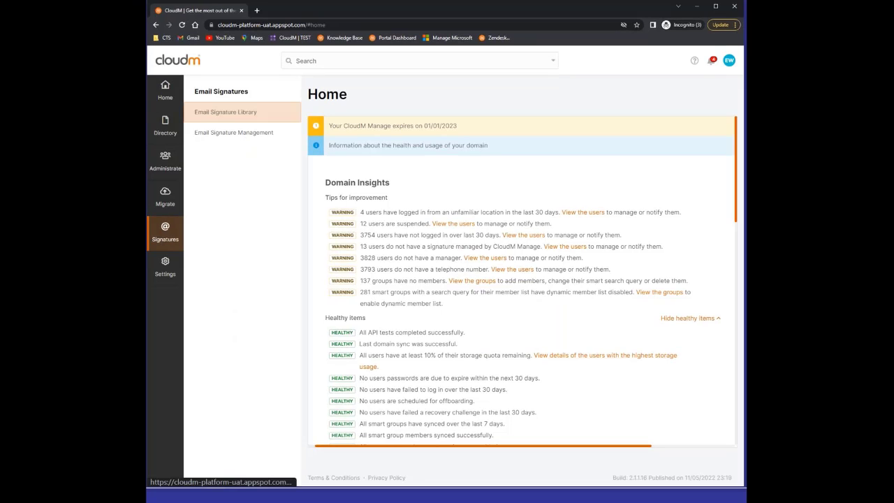
pyautogui.click(252, 143)
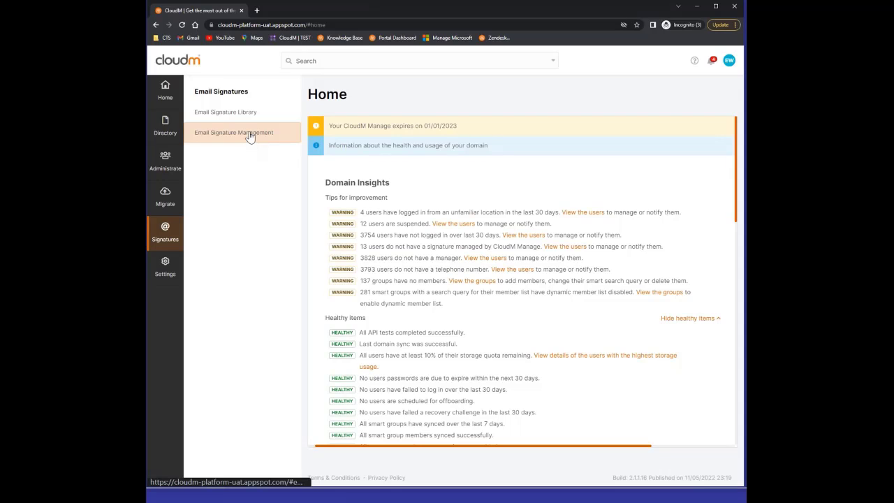
pyautogui.click(247, 115)
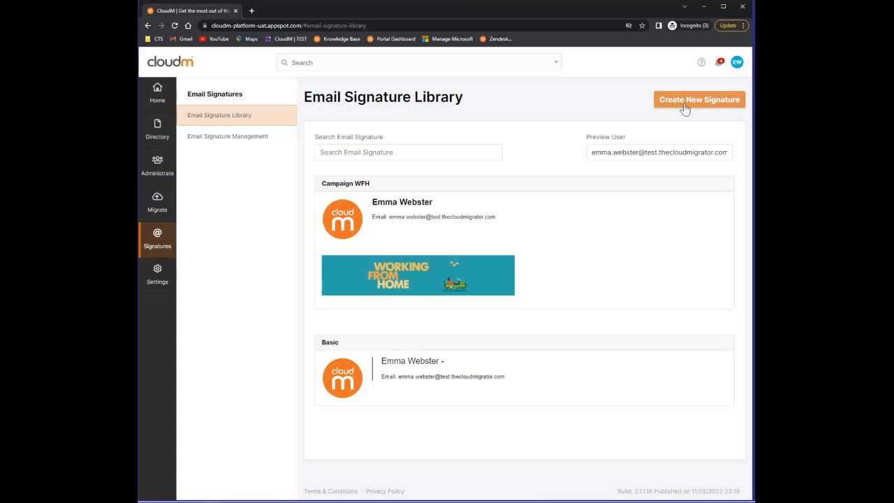
pyautogui.click(685, 106)
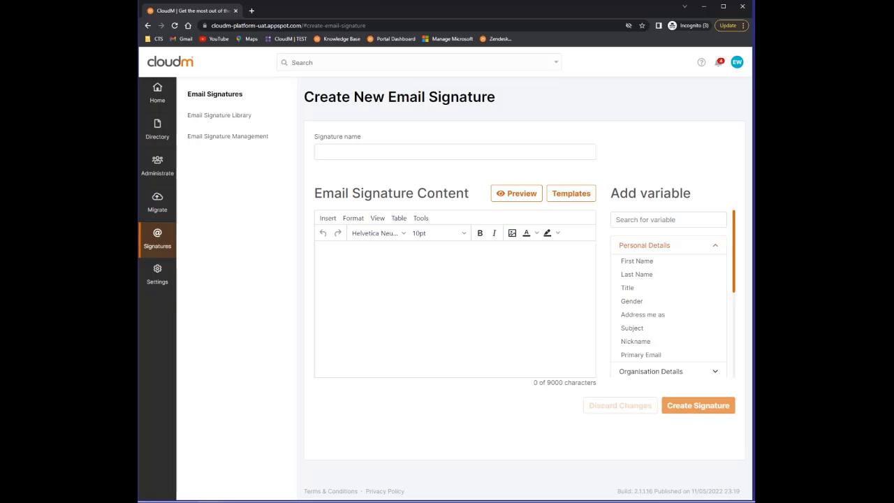
# Step: Return to the email signature library, open the Basic signature's details and view its usage
pyautogui.click(218, 116)
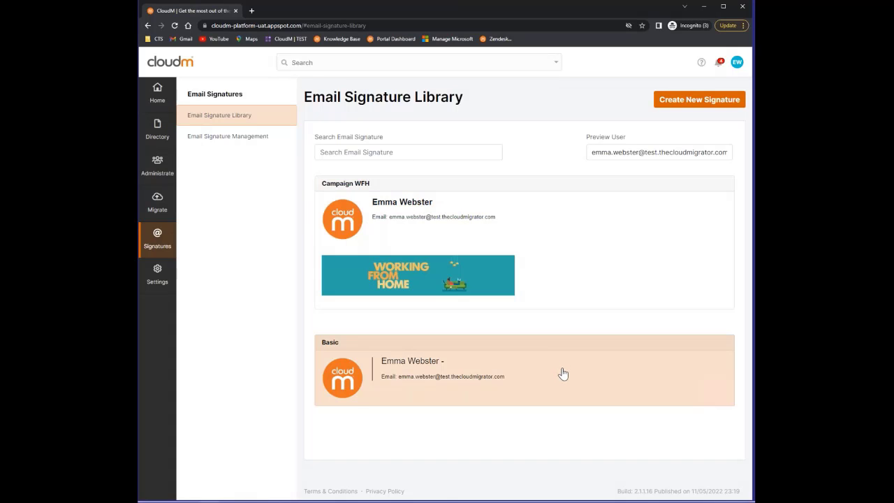
pyautogui.click(563, 374)
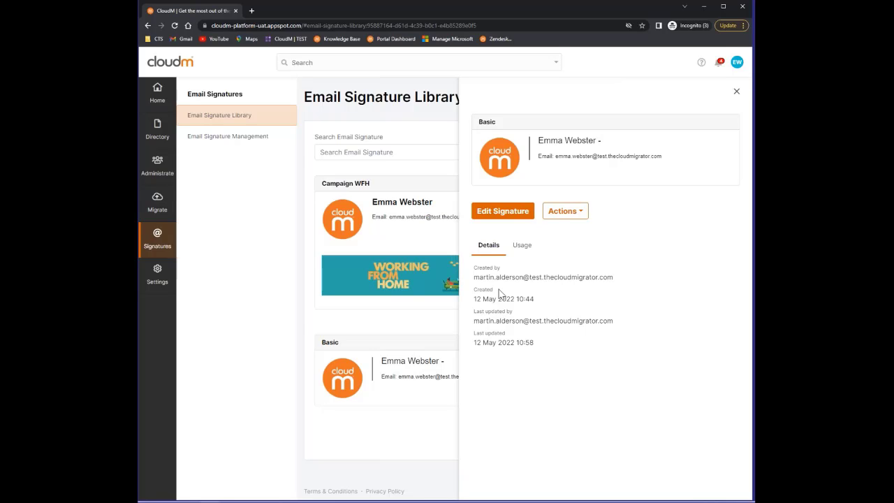
pyautogui.click(522, 247)
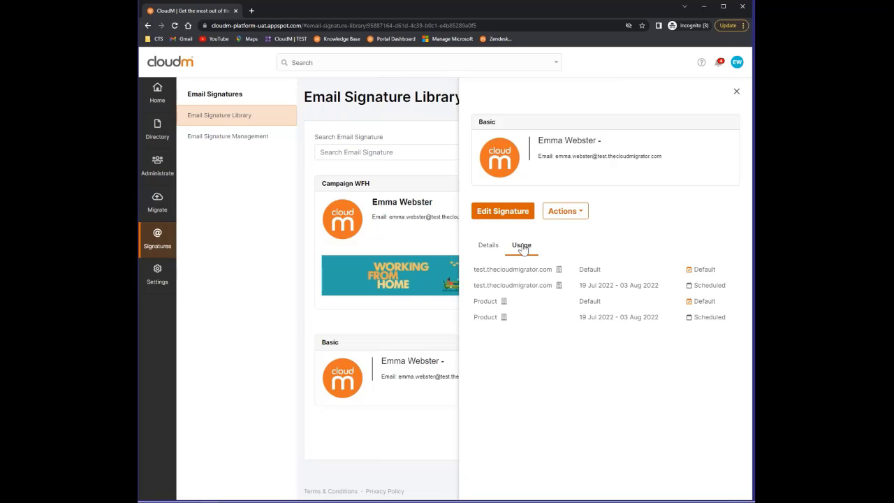
# Step: Preview the Basic signature in mobile and desktop layouts, check its available actions, and close its details
pyautogui.click(566, 210)
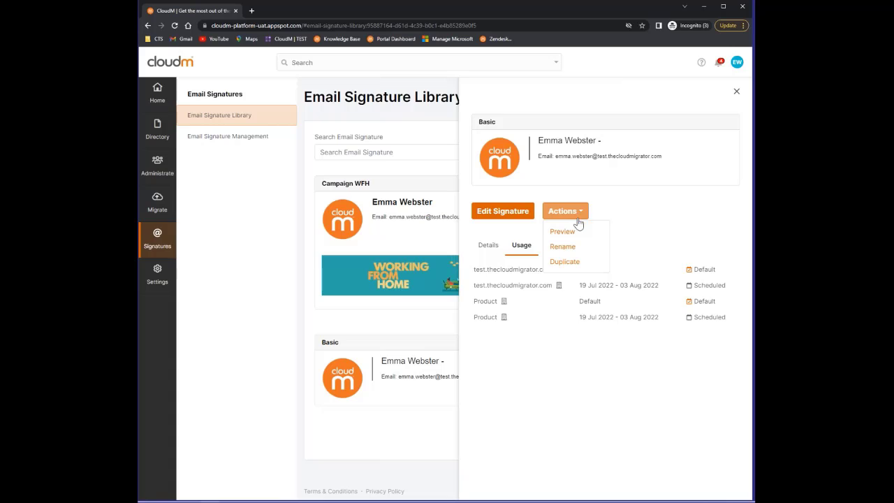
pyautogui.click(578, 231)
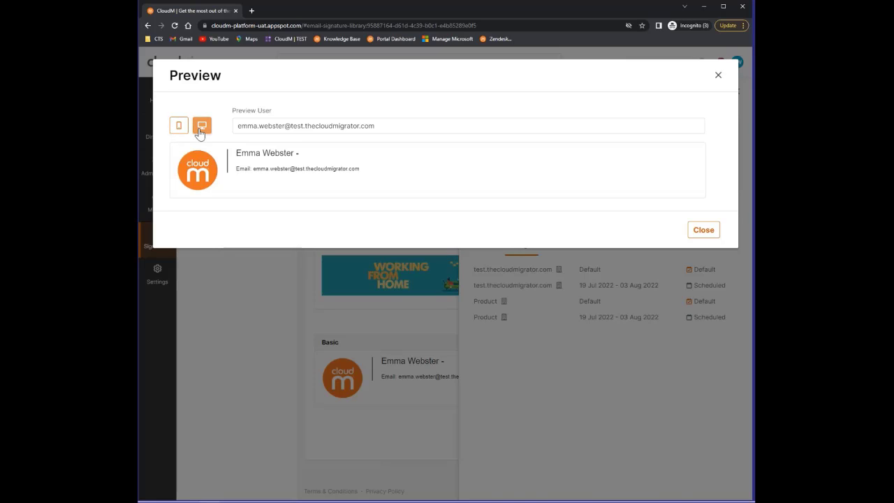
pyautogui.click(179, 129)
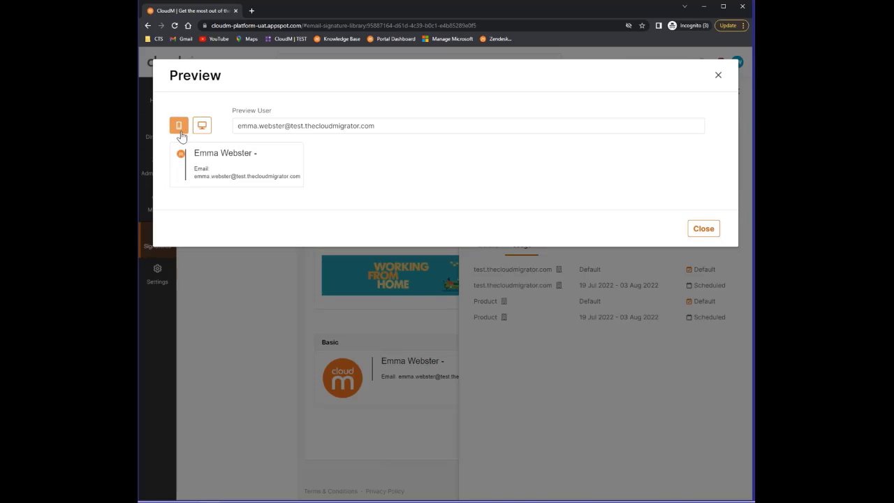
pyautogui.click(202, 127)
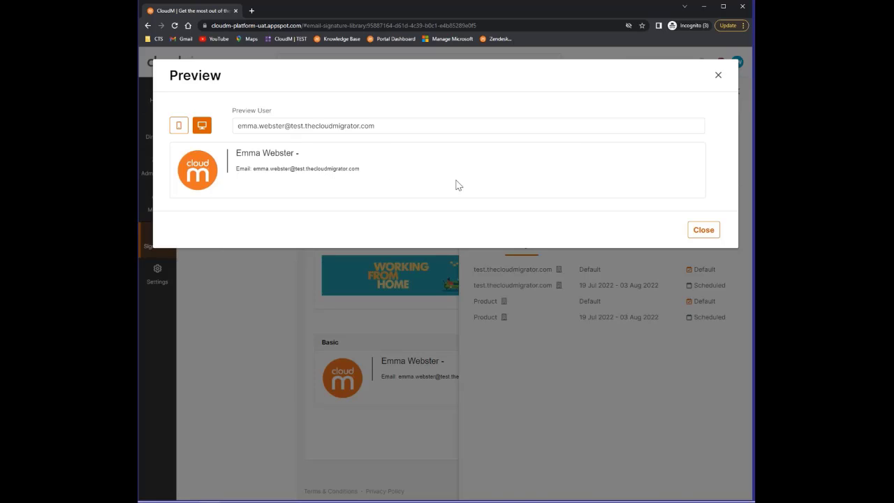
pyautogui.click(717, 77)
pyautogui.click(589, 213)
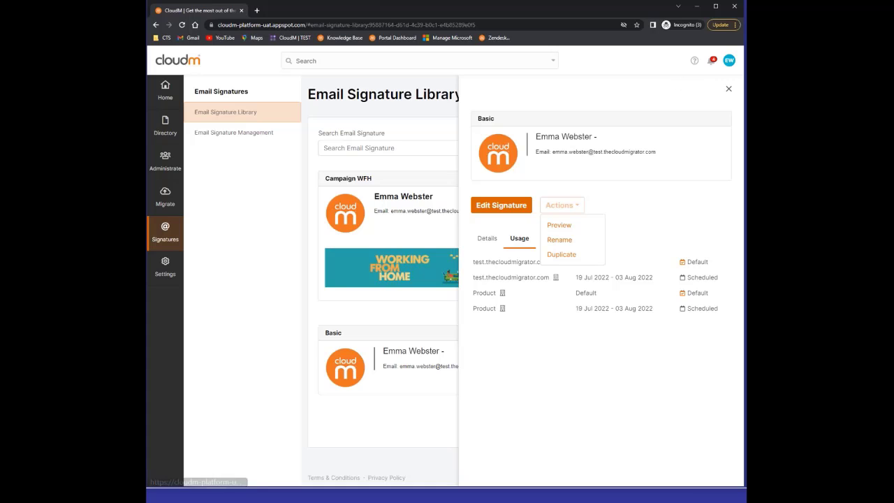
pyautogui.click(729, 89)
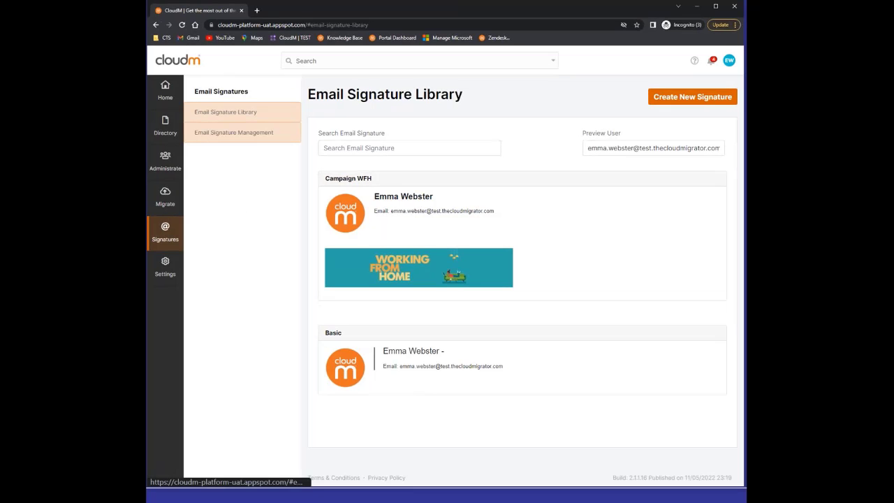
# Step: In email signature management, select Basic as the default signature for the root organisation unit test.thecloudmigrator.com
pyautogui.click(250, 139)
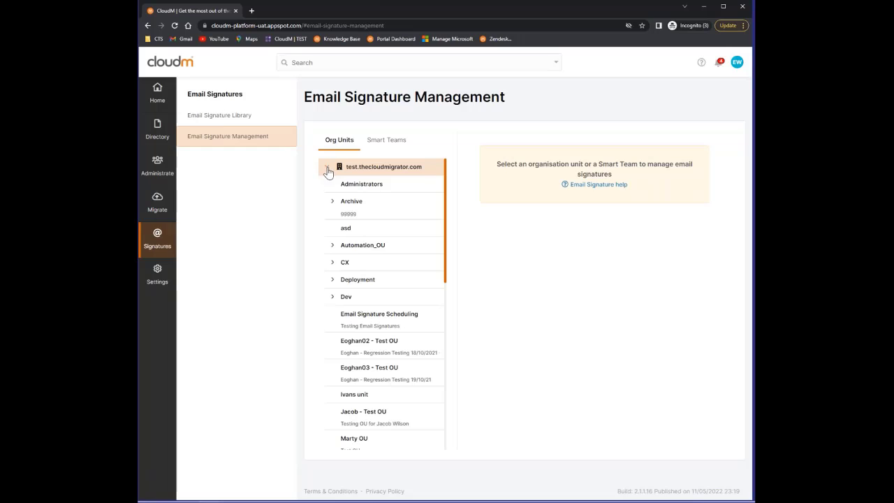
pyautogui.click(340, 168)
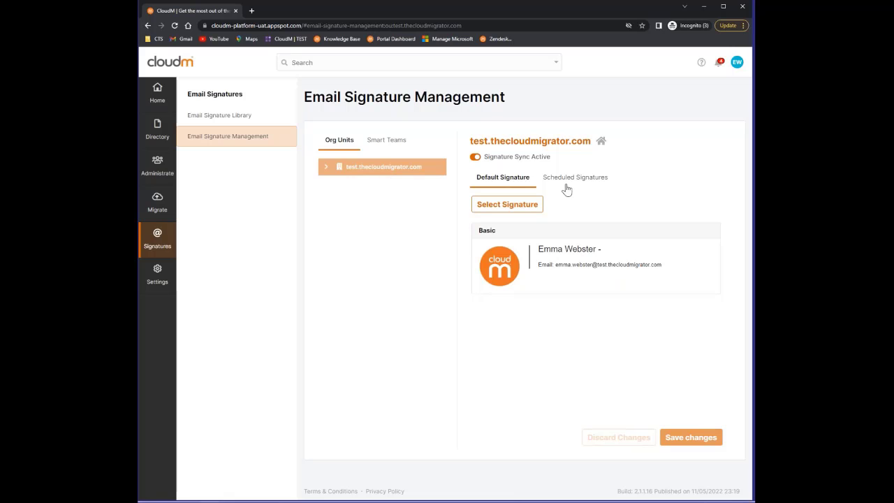
pyautogui.click(525, 213)
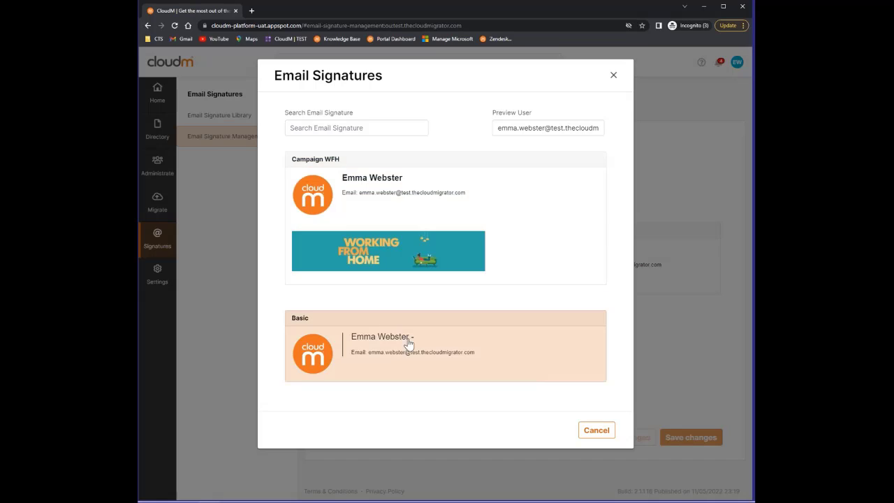
pyautogui.click(399, 349)
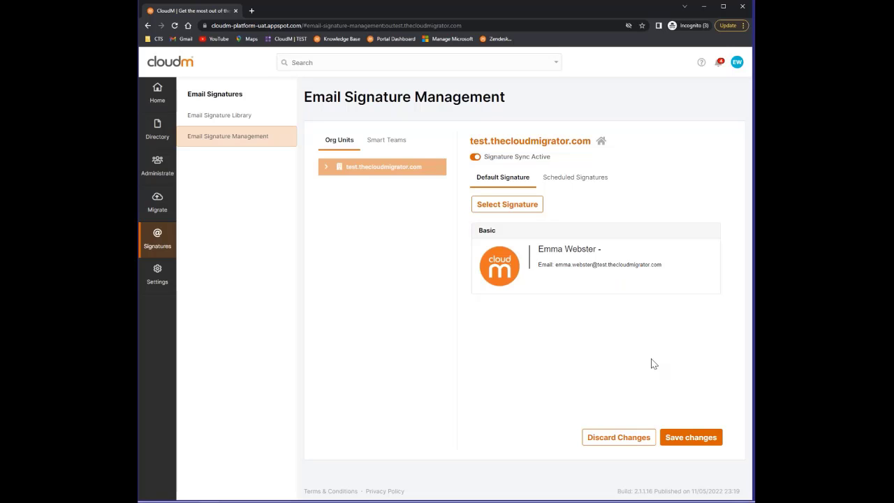
# Step: Open the Administrators org unit, discarding unsaved changes, and turn its signature inheritance off and back on
pyautogui.click(325, 170)
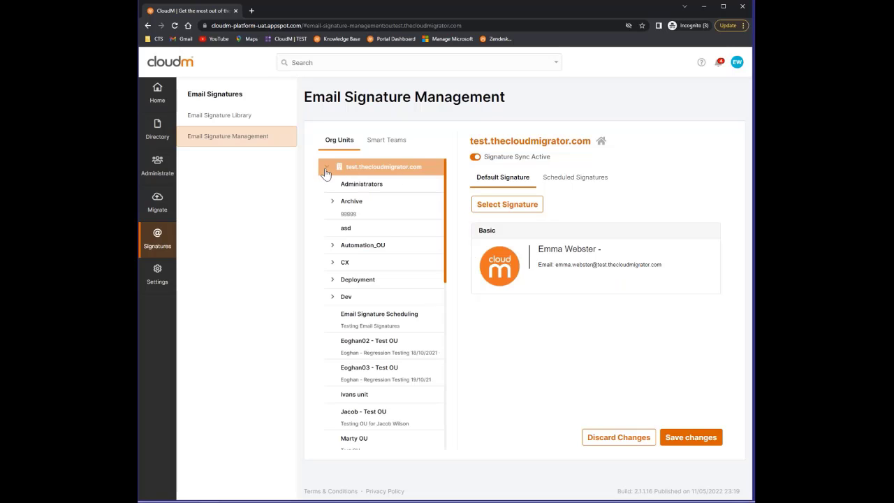
pyautogui.click(387, 192)
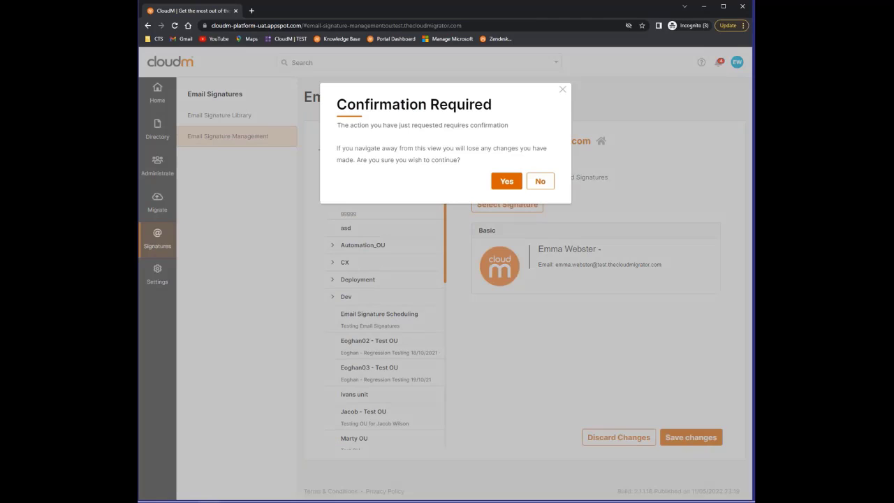
pyautogui.click(507, 183)
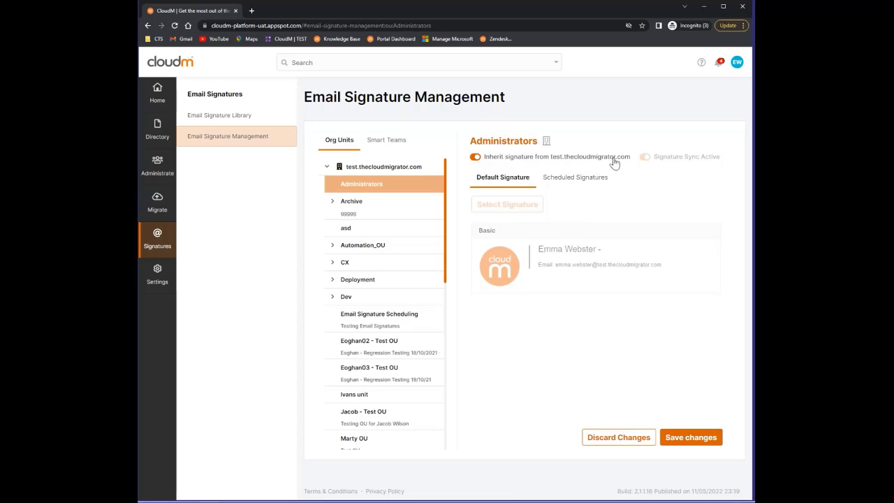
pyautogui.click(477, 158)
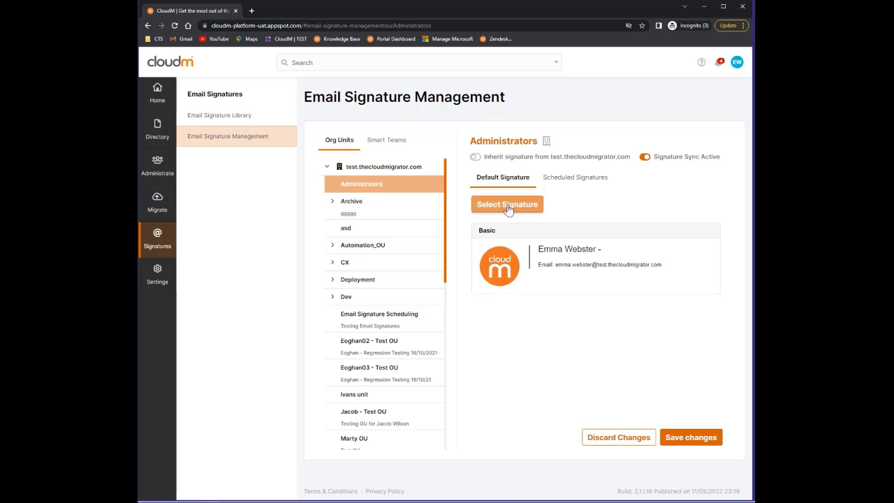
pyautogui.click(477, 162)
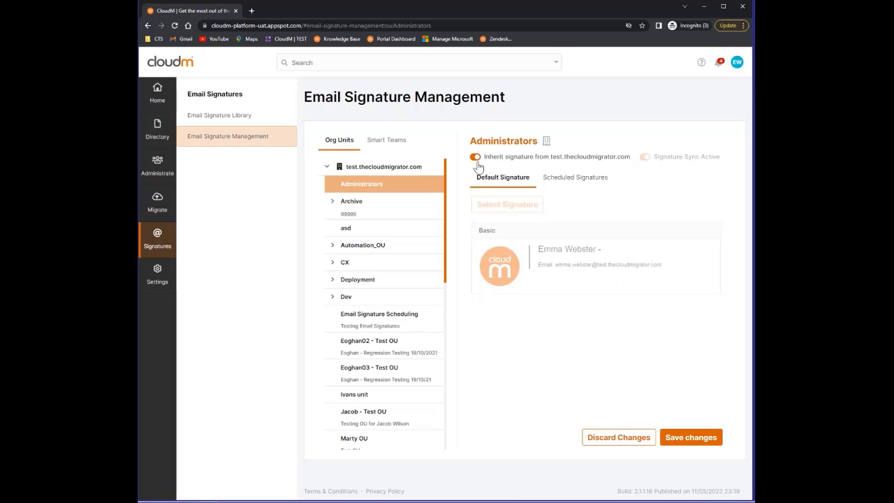
# Step: Look through the org unit list and open the signature settings of Automation_OU, discarding unsaved changes
pyautogui.scroll(-1, 397, 287)
pyautogui.scroll(-3, 398, 287)
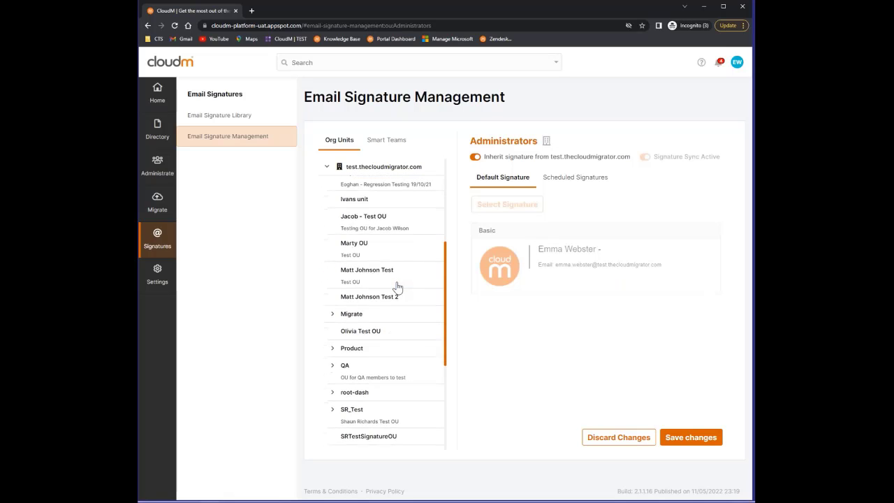
pyautogui.scroll(3, 396, 287)
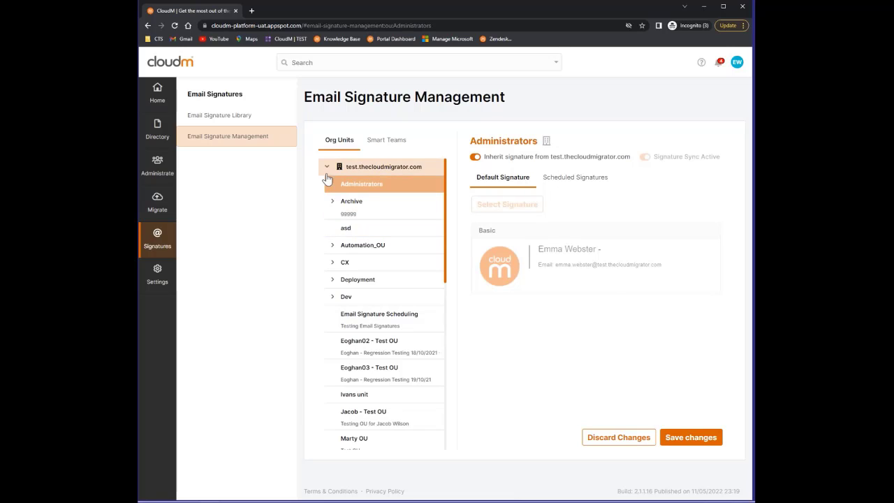
pyautogui.click(356, 256)
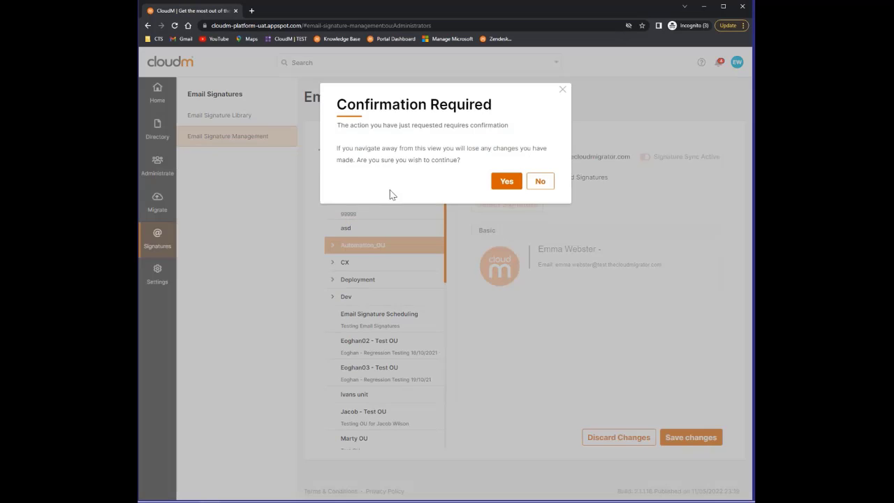
pyautogui.click(505, 180)
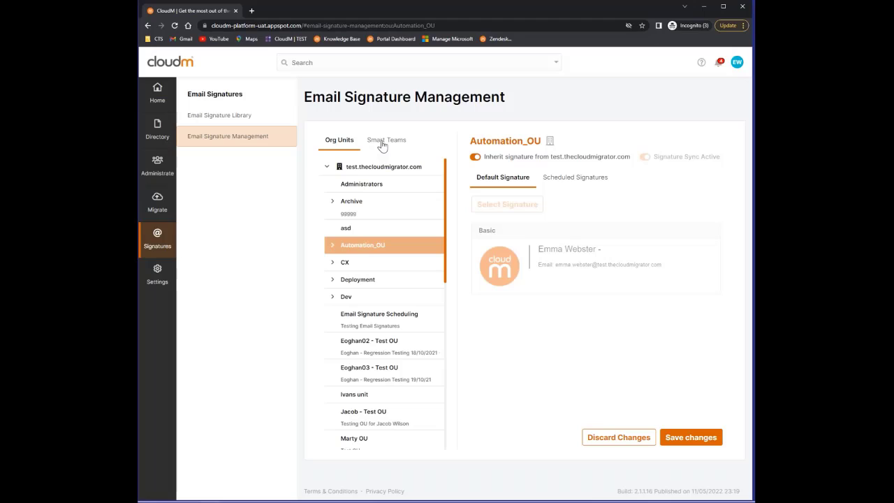
# Step: Enable email signatures for the Managers smart team and look over the signatures available to it
pyautogui.click(382, 143)
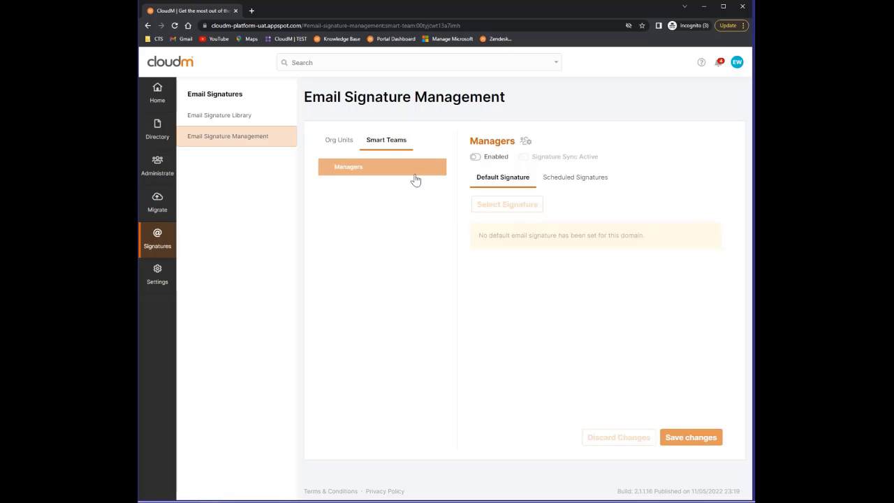
pyautogui.click(488, 160)
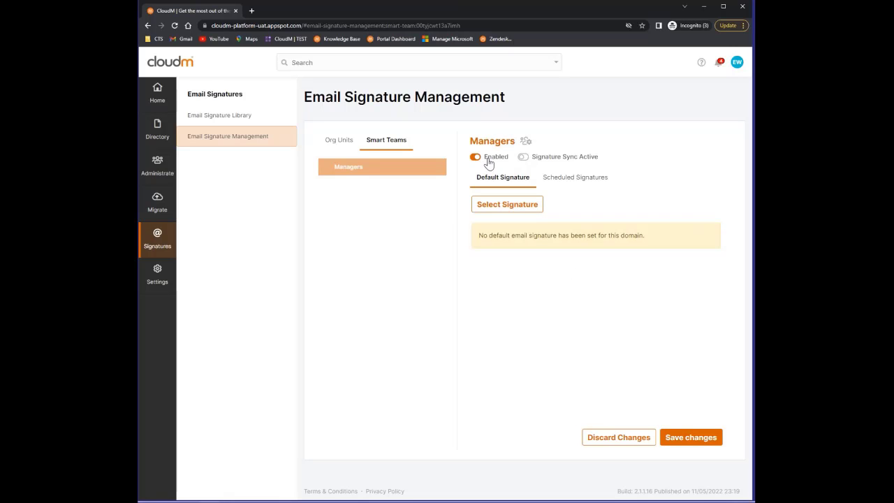
pyautogui.click(509, 210)
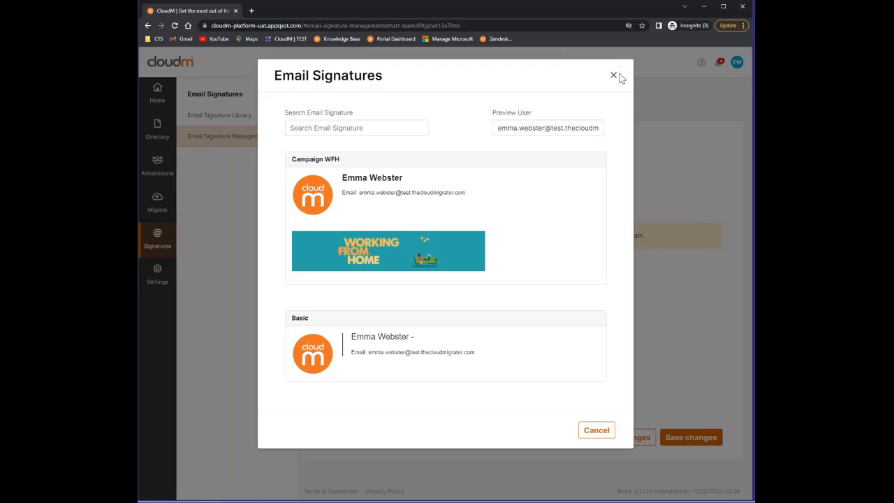
pyautogui.click(613, 77)
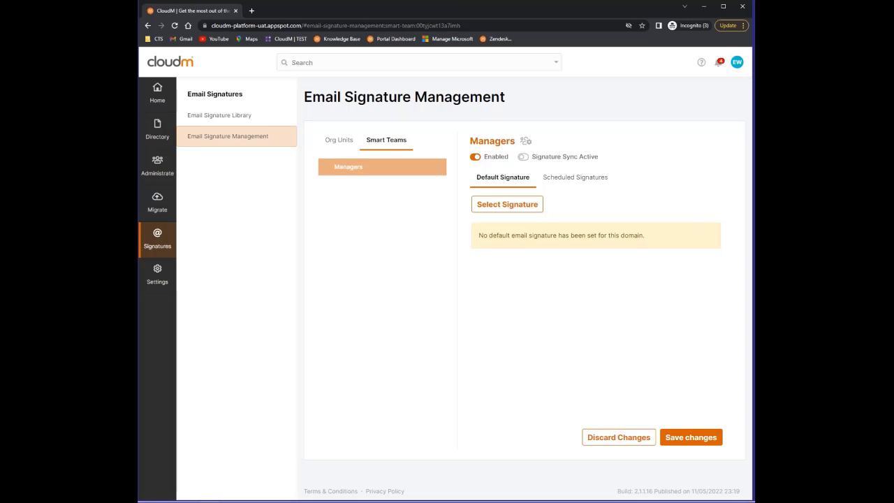
# Step: Set Basic as the default signature for the Managers smart team and open its scheduled signatures
pyautogui.click(581, 184)
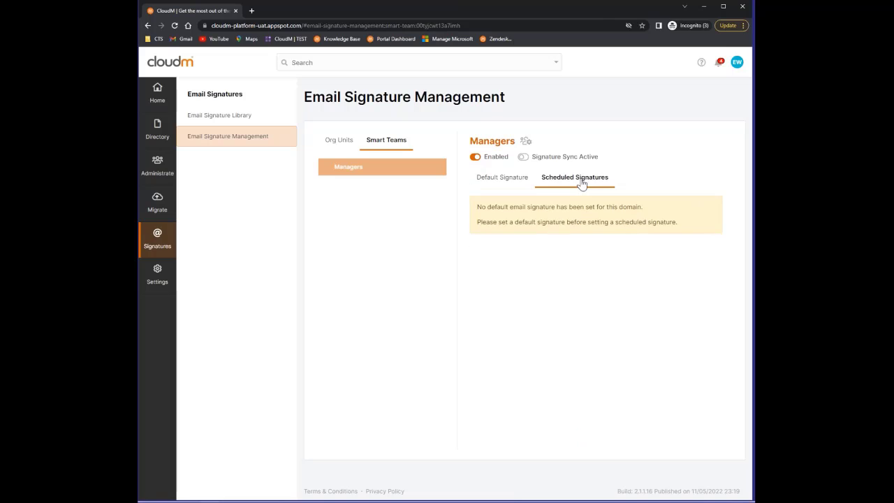
pyautogui.click(495, 183)
pyautogui.click(571, 183)
pyautogui.click(511, 185)
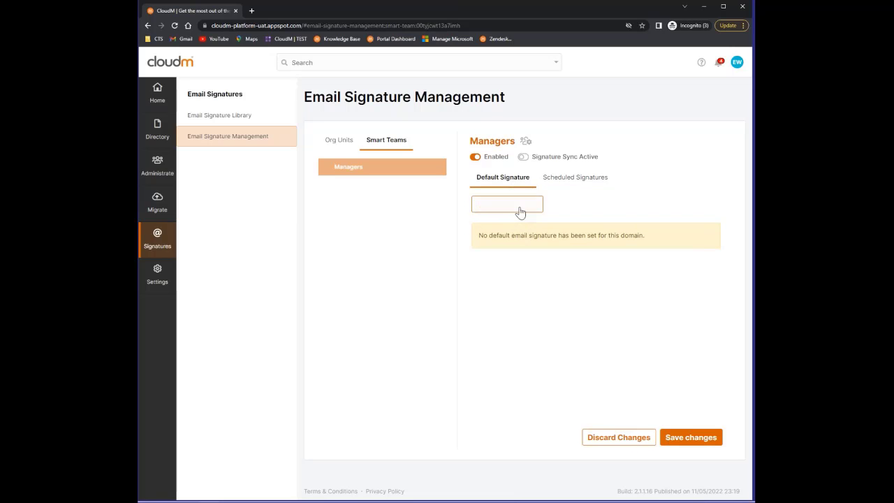
pyautogui.click(517, 210)
pyautogui.click(481, 342)
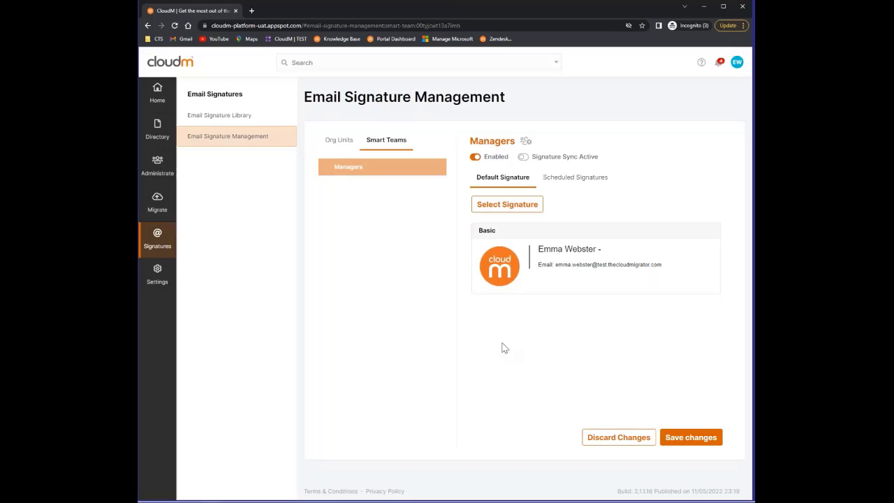
pyautogui.click(577, 181)
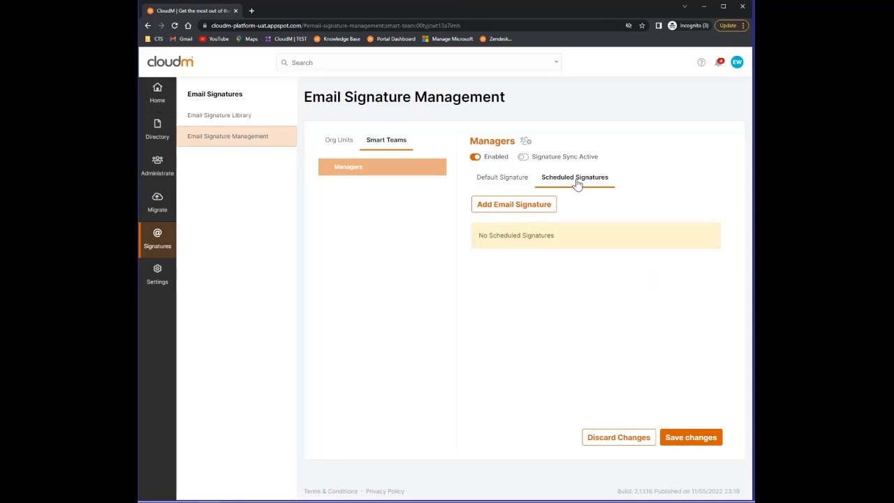
# Step: Begin a scheduled signature for the Managers smart team using Campaign WFH, with a start date of 07 Jun 2022
pyautogui.click(535, 206)
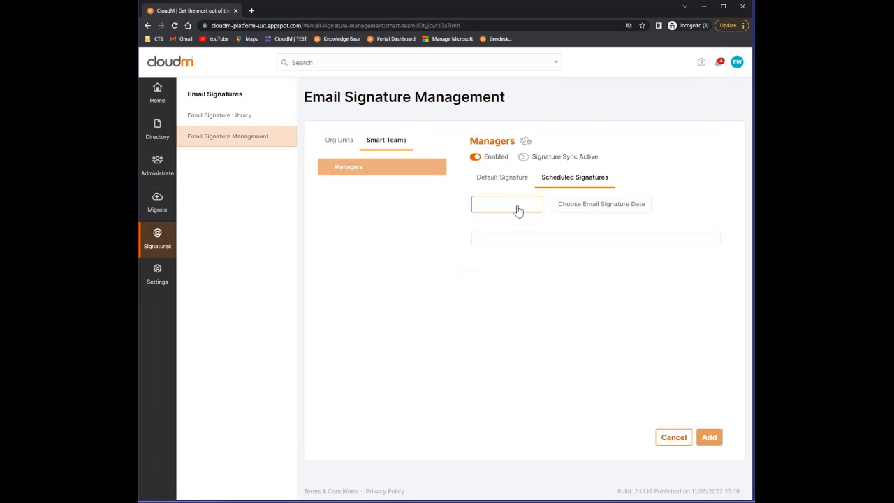
pyautogui.click(518, 209)
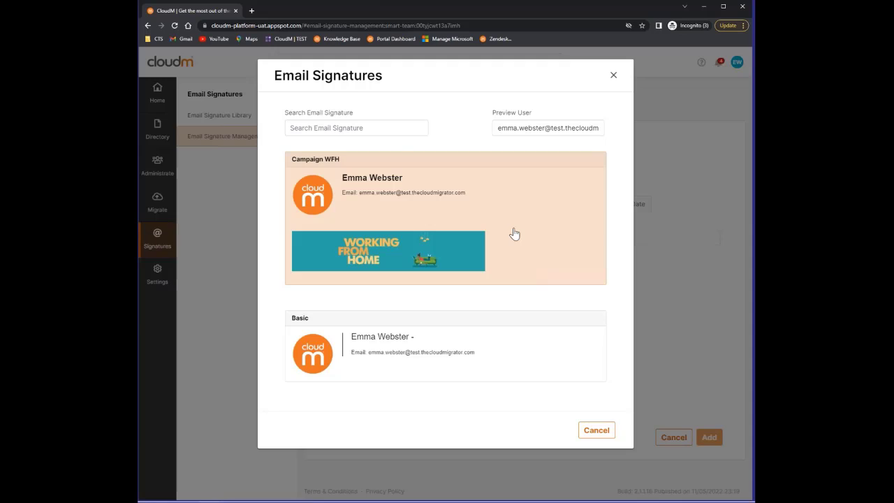
pyautogui.click(514, 234)
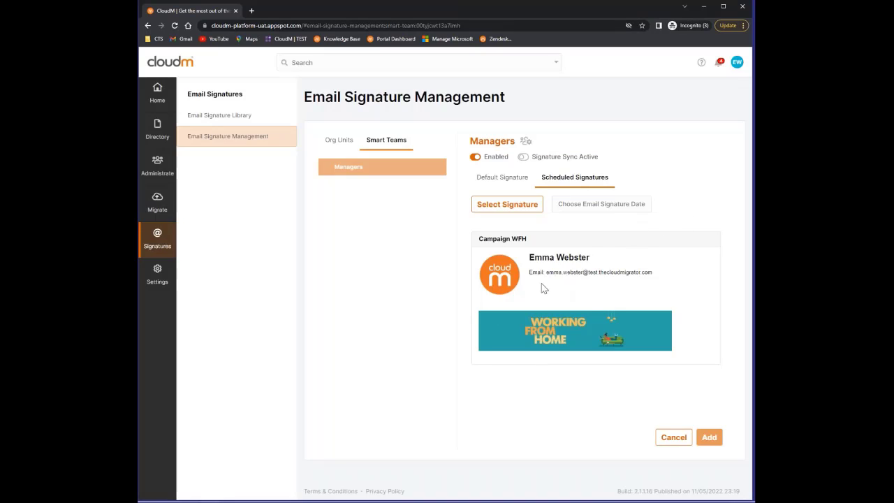
pyautogui.click(589, 205)
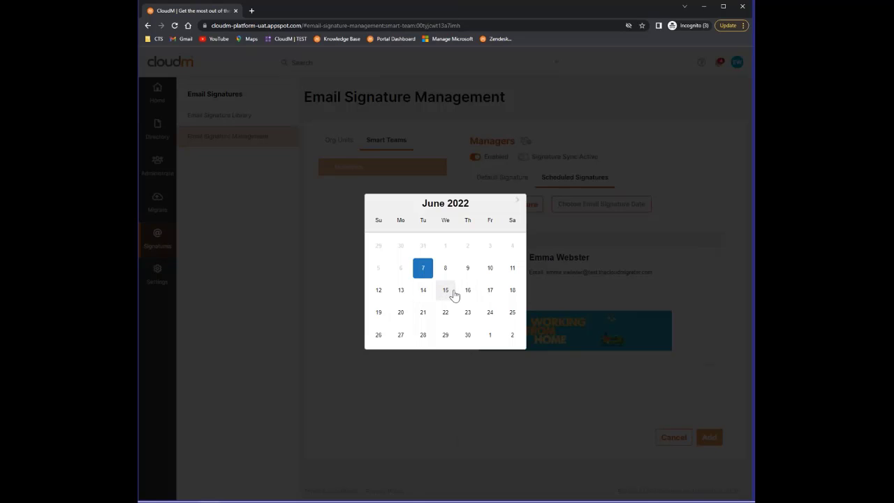
pyautogui.click(423, 269)
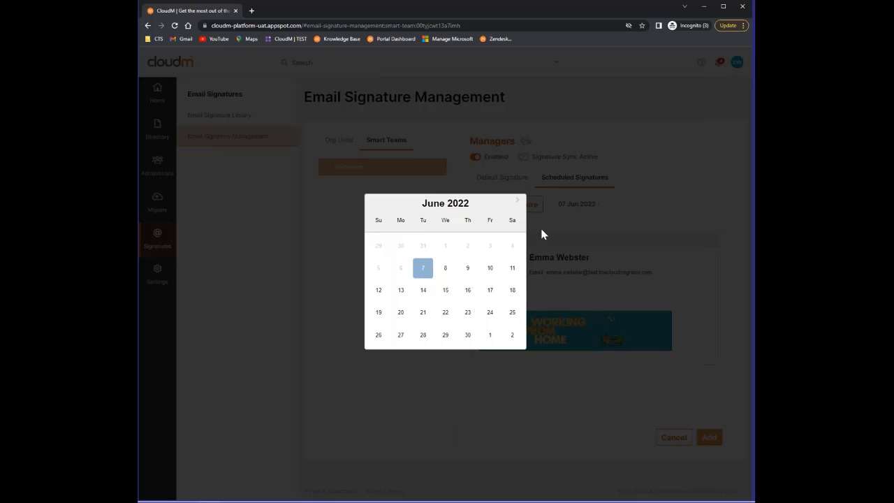
pyautogui.click(594, 226)
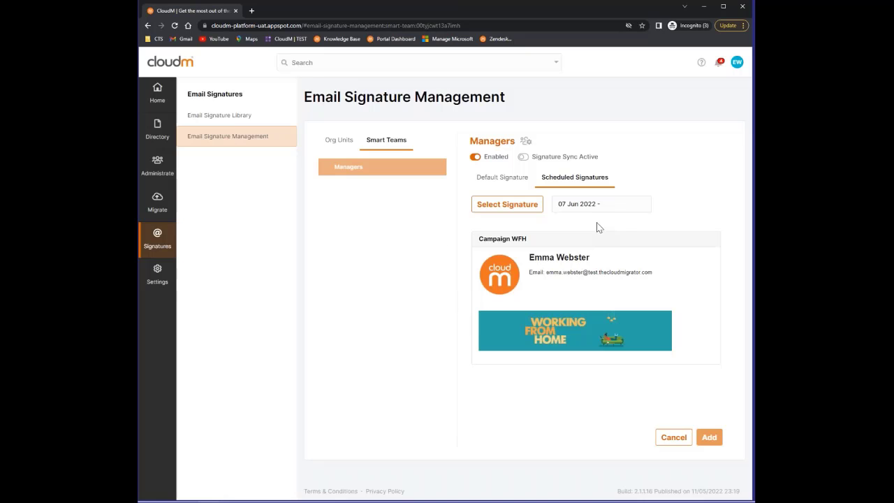
pyautogui.click(610, 201)
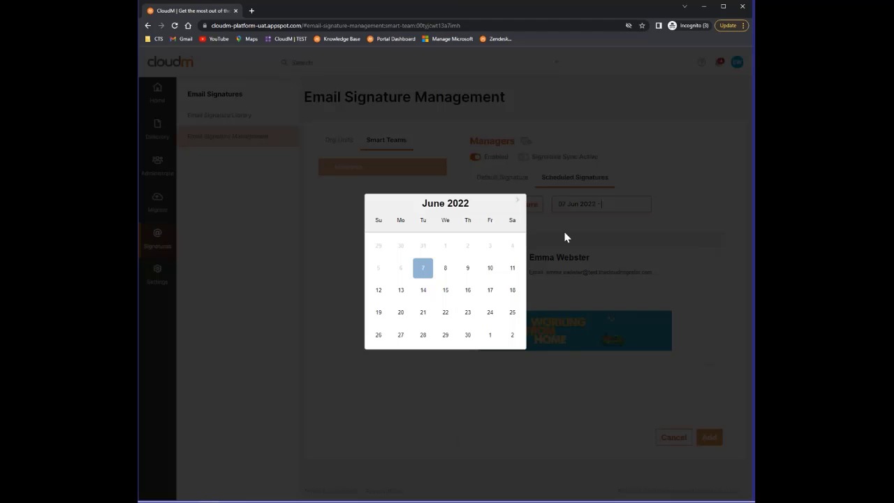
pyautogui.click(516, 204)
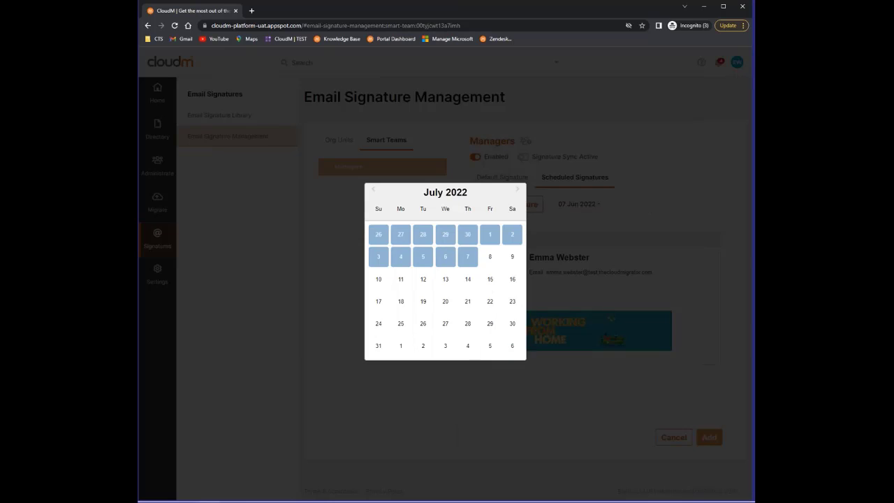
pyautogui.click(516, 200)
pyautogui.click(530, 199)
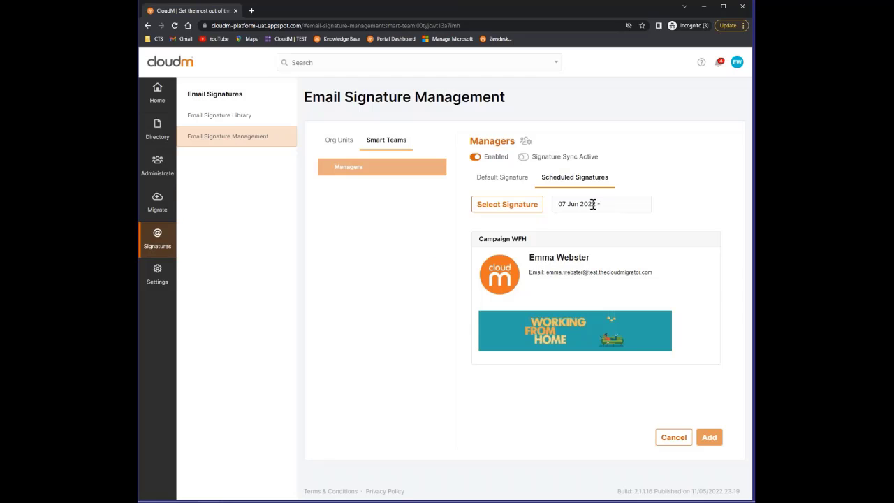
# Step: Set the Campaign WFH schedule's end date to 01 Sep 2022 and add the scheduled signature to the Managers smart team
pyautogui.click(594, 204)
pyautogui.click(518, 203)
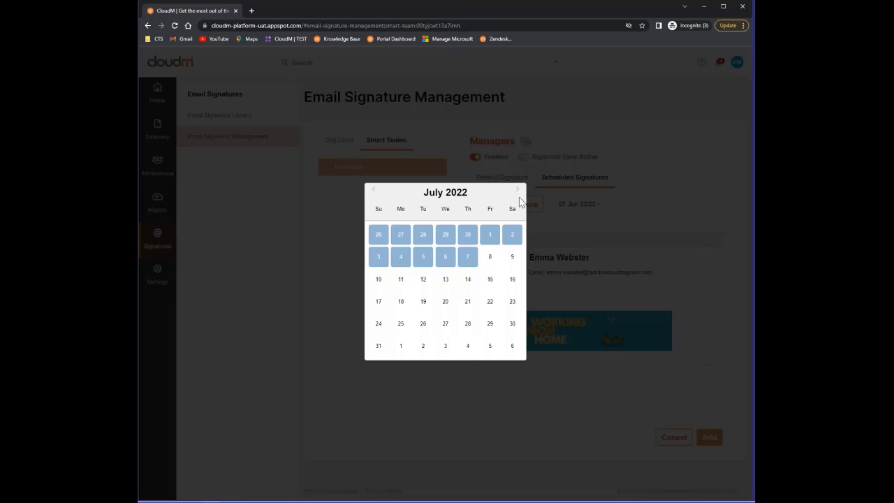
pyautogui.click(516, 199)
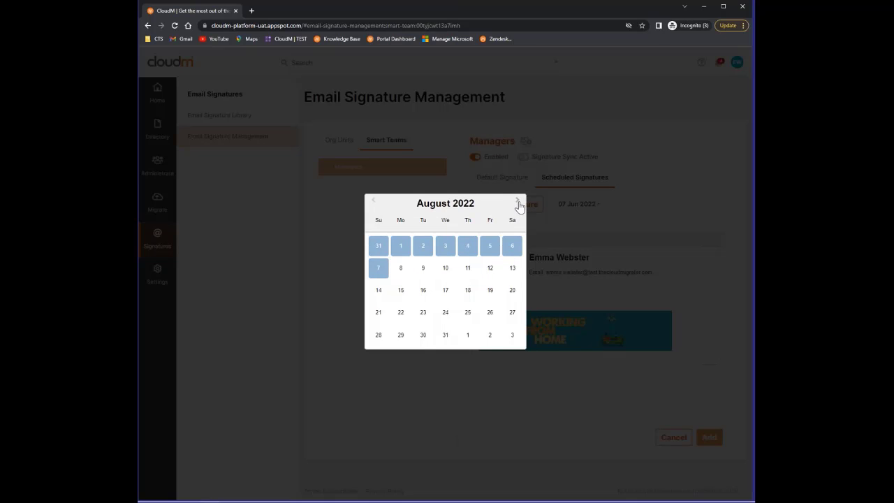
pyautogui.click(517, 201)
pyautogui.click(468, 247)
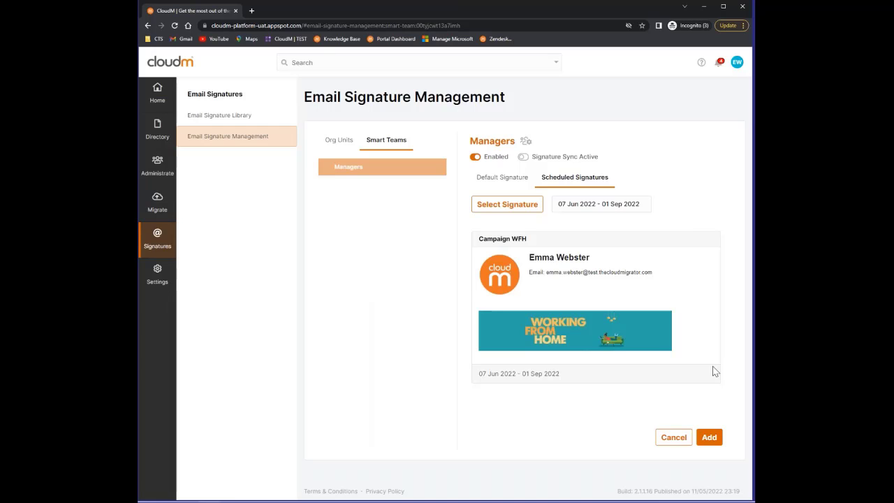
pyautogui.click(717, 437)
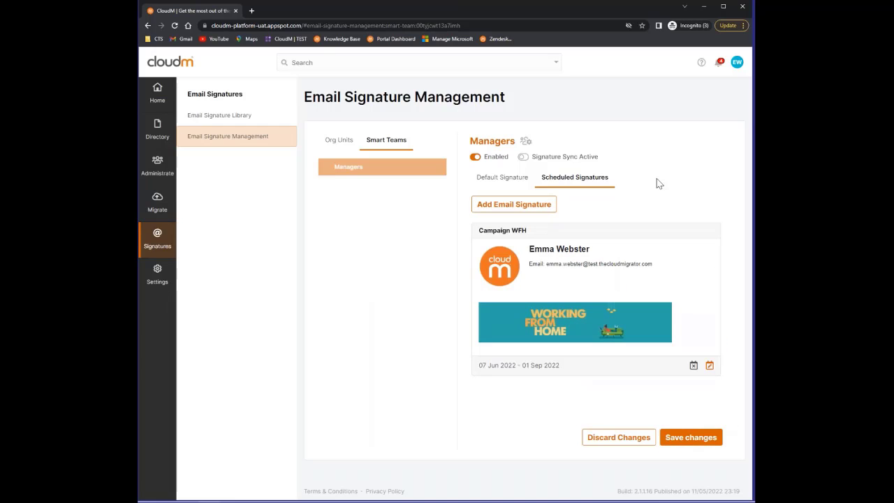
# Step: Review the Managers team's default and scheduled signatures, and go to the email signature library, discarding unsaved changes
pyautogui.click(509, 182)
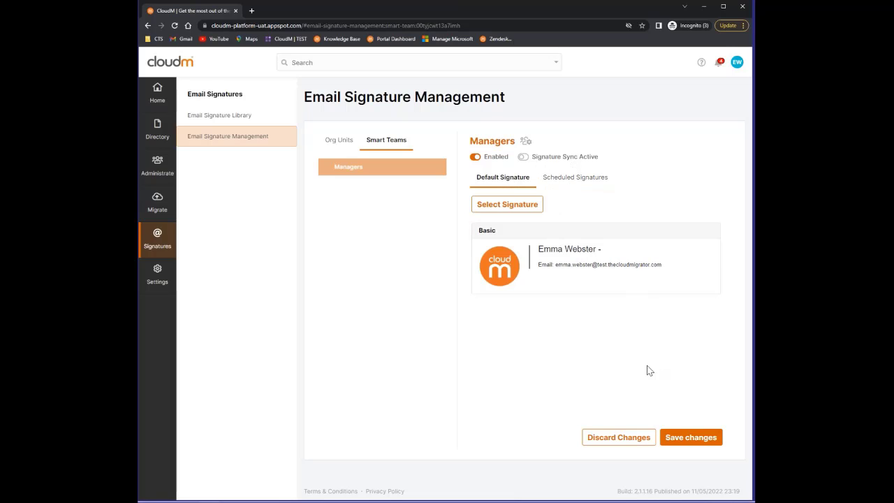
pyautogui.click(582, 185)
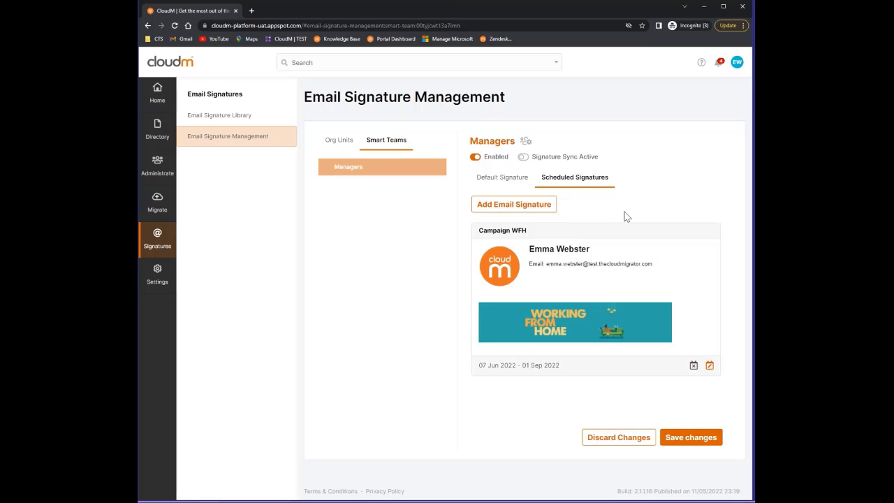
pyautogui.click(210, 115)
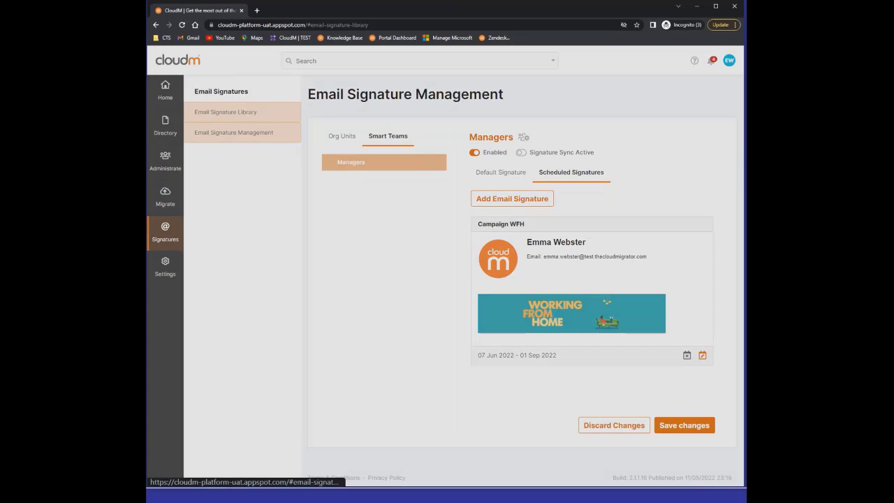
pyautogui.click(506, 179)
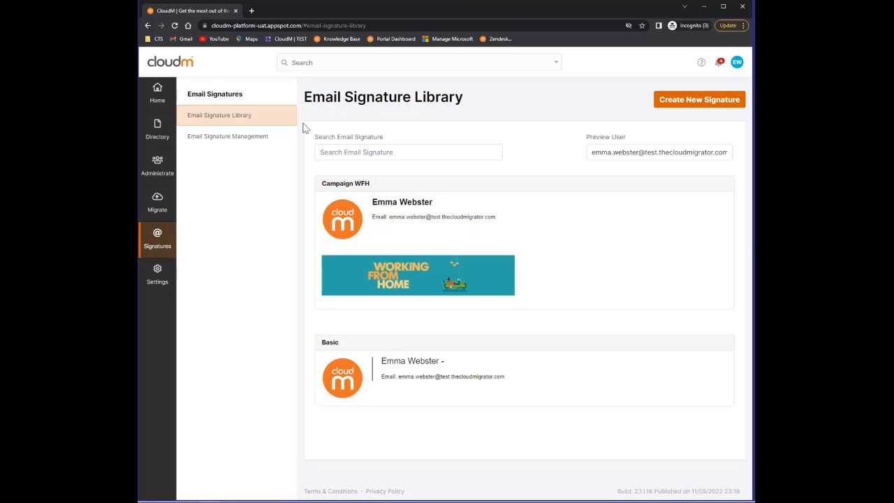
# Step: Return to email signature management and open the signature settings of the Managers smart team
pyautogui.click(227, 135)
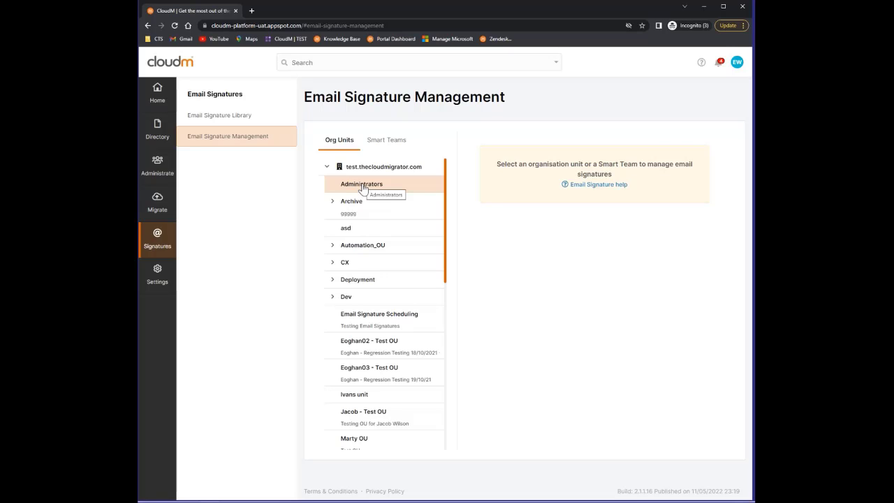
pyautogui.click(398, 145)
pyautogui.click(385, 166)
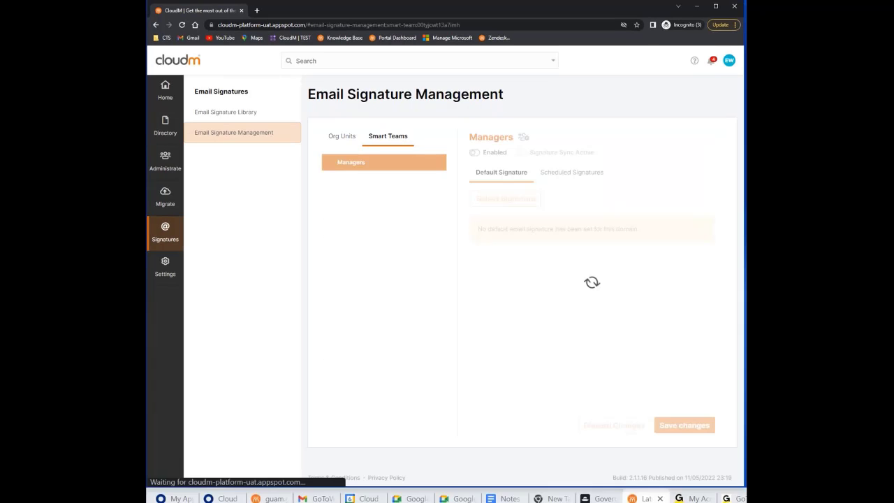